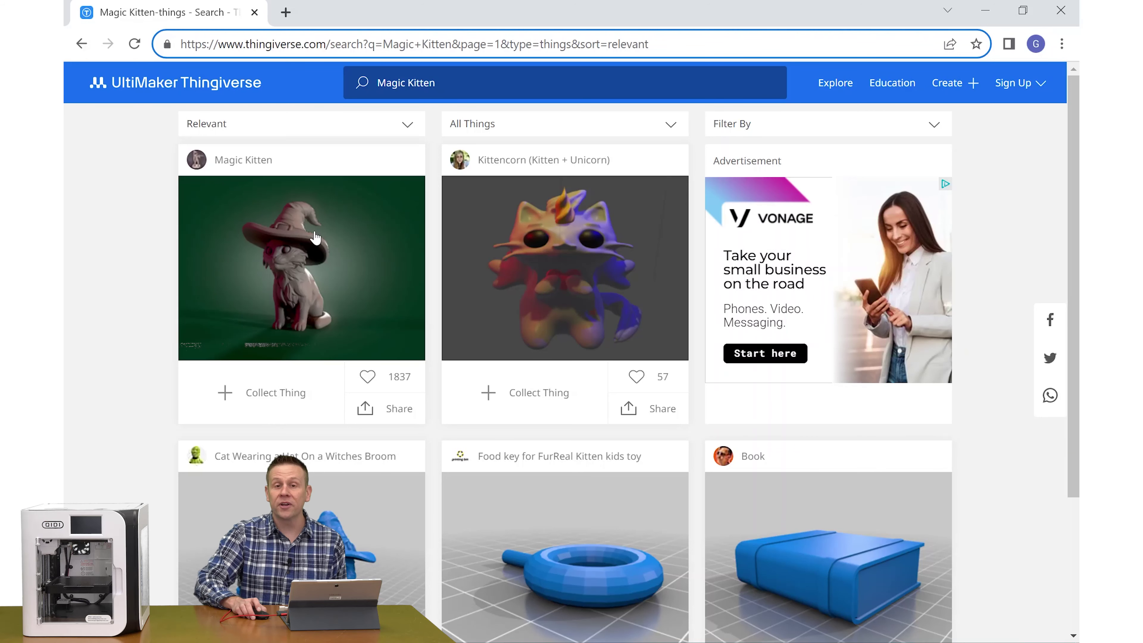
Open the Magic Kitten thing page from its search result thumbnail.
{"action": "left_click", "coordinate": [339, 267]}
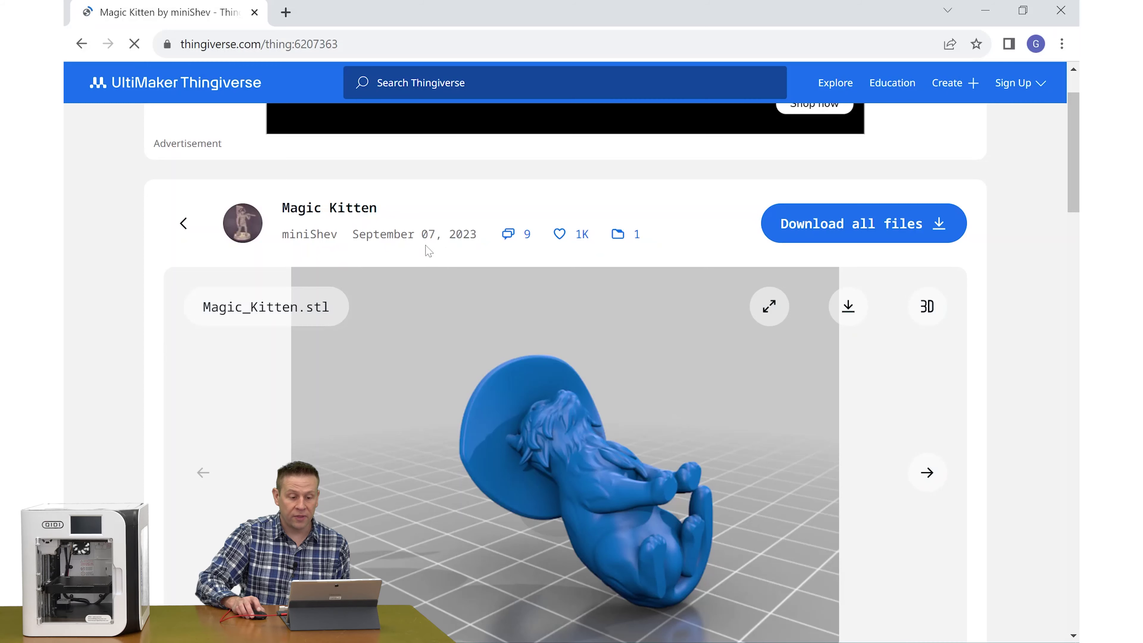
Scroll down the Magic Kitten thing page to view its files.
{"action": "scroll", "coordinate": [425, 251], "scroll_direction": "down", "scroll_amount": 2}
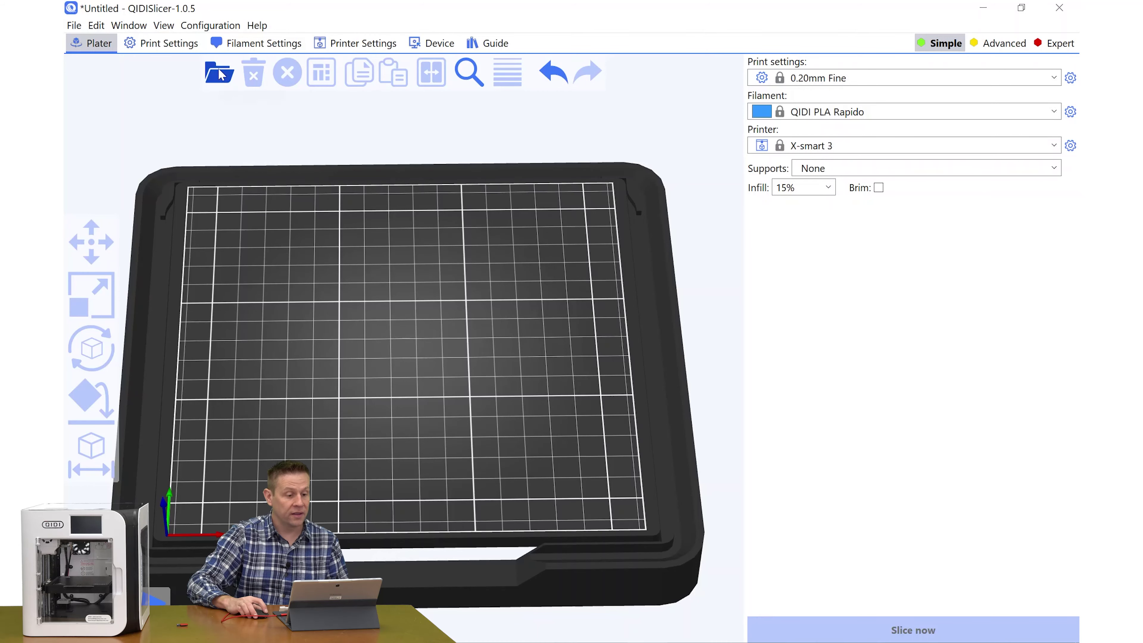
Bring up QIDISlicer's file chooser from the Add toolbar button to import a model.
{"action": "left_click", "coordinate": [219, 78]}
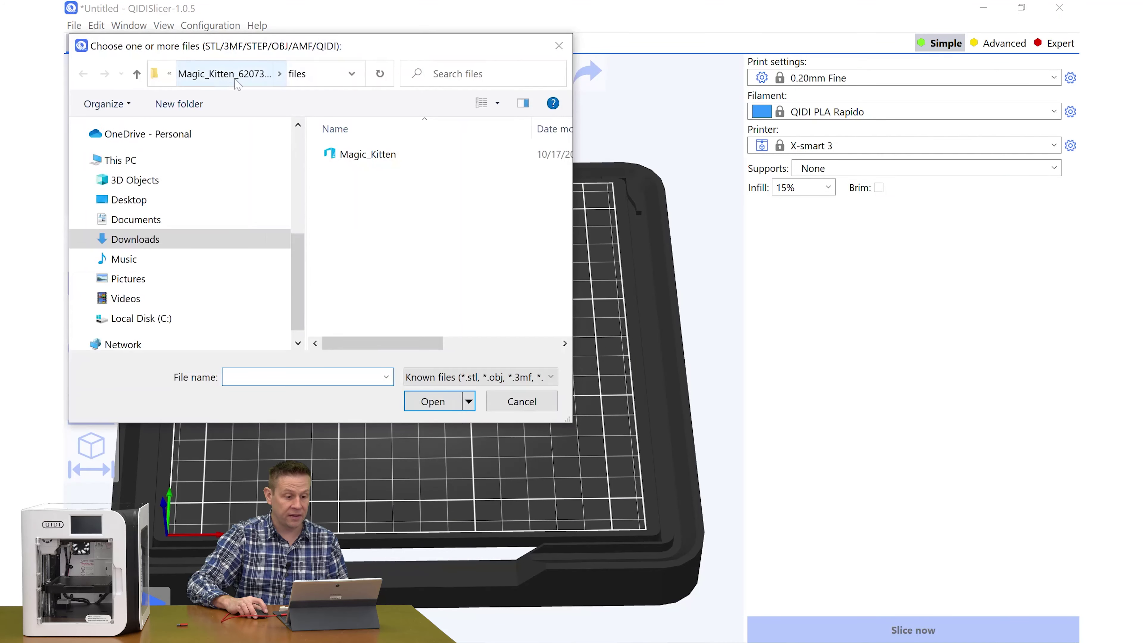
Import Magic_Kitten.stl onto the plate at 27.1 × 40 × 34.62 mm and select it.
{"action": "left_click", "coordinate": [369, 156]}
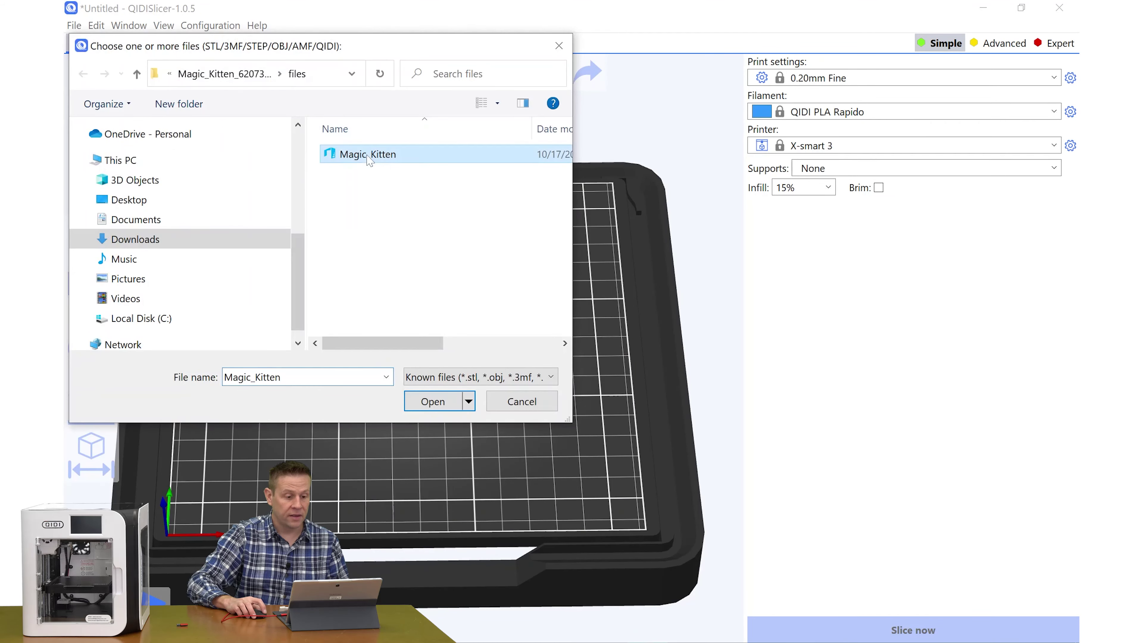
{"action": "left_click", "coordinate": [432, 401]}
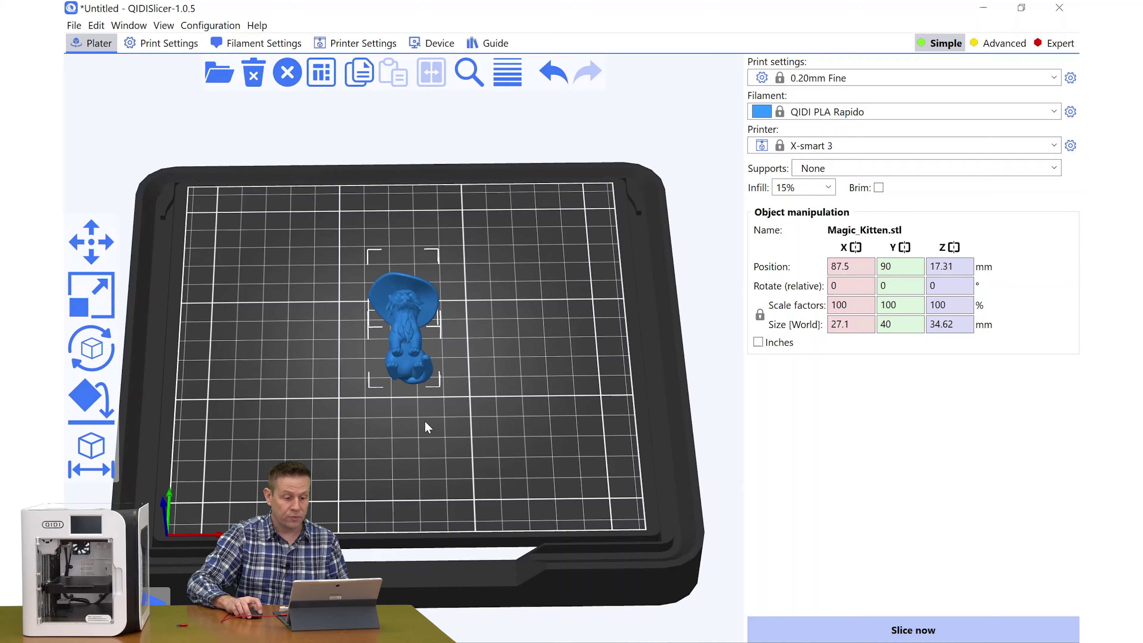
{"action": "mouse_move", "coordinate": [431, 426]}
{"action": "left_mouse_down"}
{"action": "mouse_move", "coordinate": [475, 437]}
{"action": "mouse_move", "coordinate": [429, 429]}
{"action": "mouse_move", "coordinate": [416, 408]}
{"action": "mouse_move", "coordinate": [426, 396]}
{"action": "mouse_move", "coordinate": [485, 395]}
{"action": "mouse_move", "coordinate": [503, 412]}
{"action": "mouse_move", "coordinate": [429, 452]}
{"action": "mouse_move", "coordinate": [427, 435]}
{"action": "left_mouse_up"}
{"action": "scroll", "coordinate": [416, 324], "scroll_direction": "up", "scroll_amount": 5}
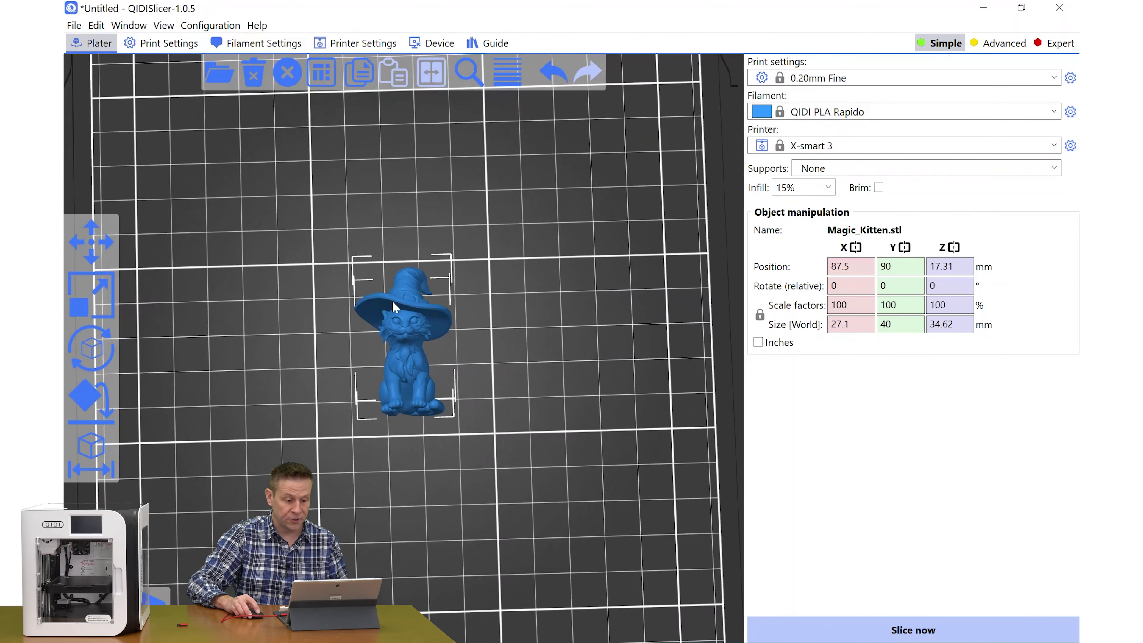
{"action": "scroll", "coordinate": [399, 296], "scroll_direction": "up", "scroll_amount": 5}
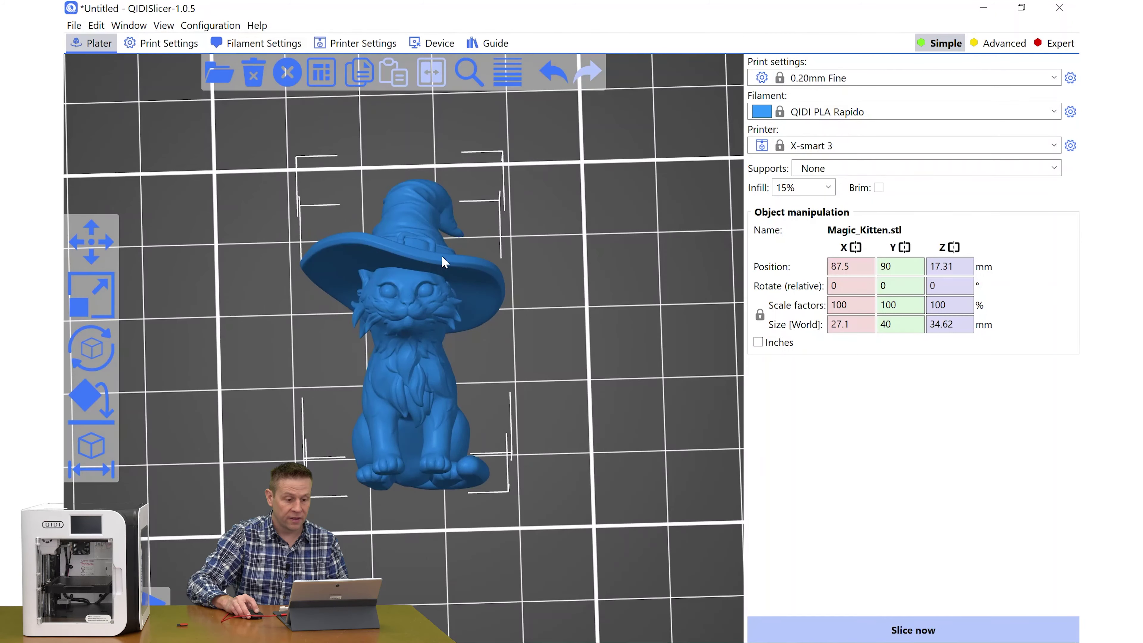
{"action": "scroll", "coordinate": [440, 261], "scroll_direction": "down", "scroll_amount": 10}
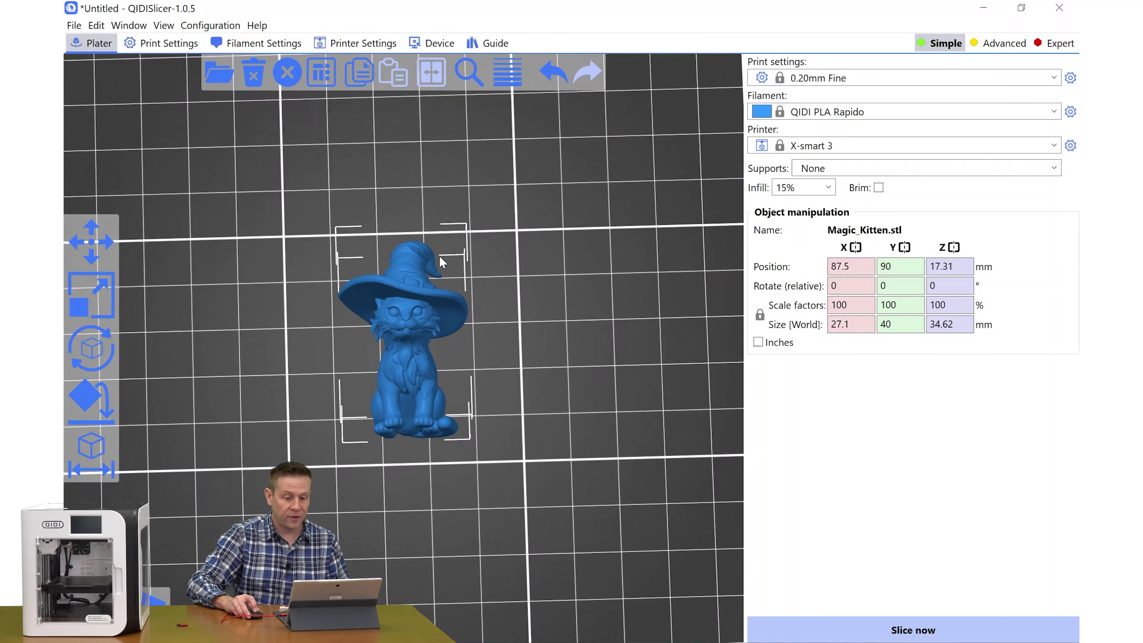
{"action": "key", "text": "Escape"}
{"action": "left_click", "coordinate": [410, 327]}
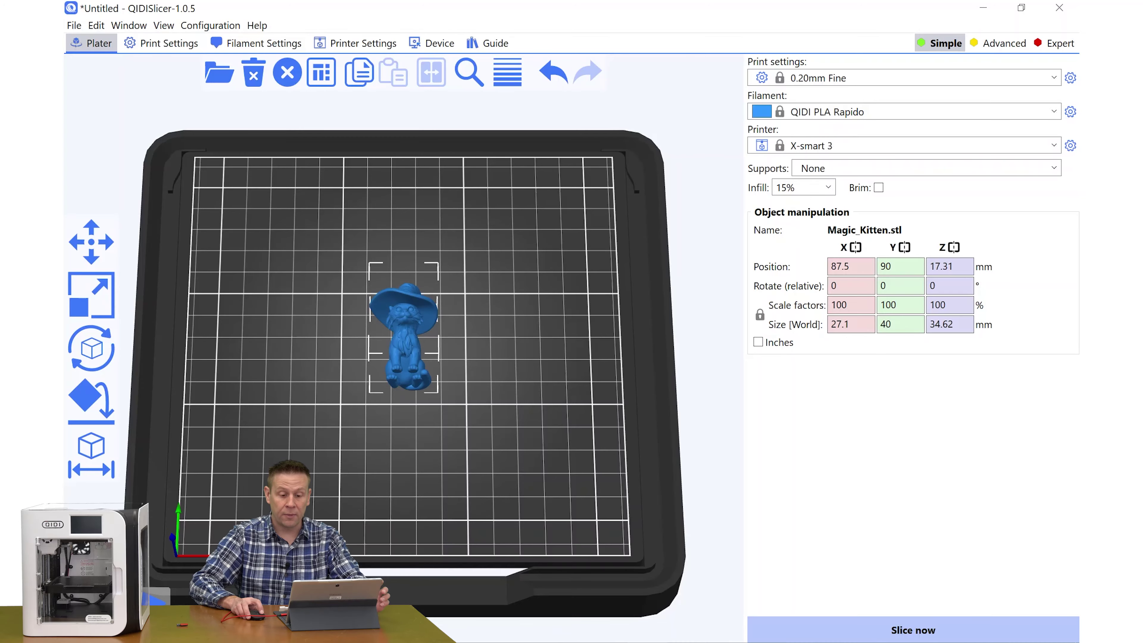
{"action": "mouse_move", "coordinate": [503, 400]}
{"action": "left_mouse_down"}
{"action": "mouse_move", "coordinate": [532, 374]}
{"action": "mouse_move", "coordinate": [508, 410]}
{"action": "mouse_move", "coordinate": [502, 401]}
{"action": "left_mouse_up"}
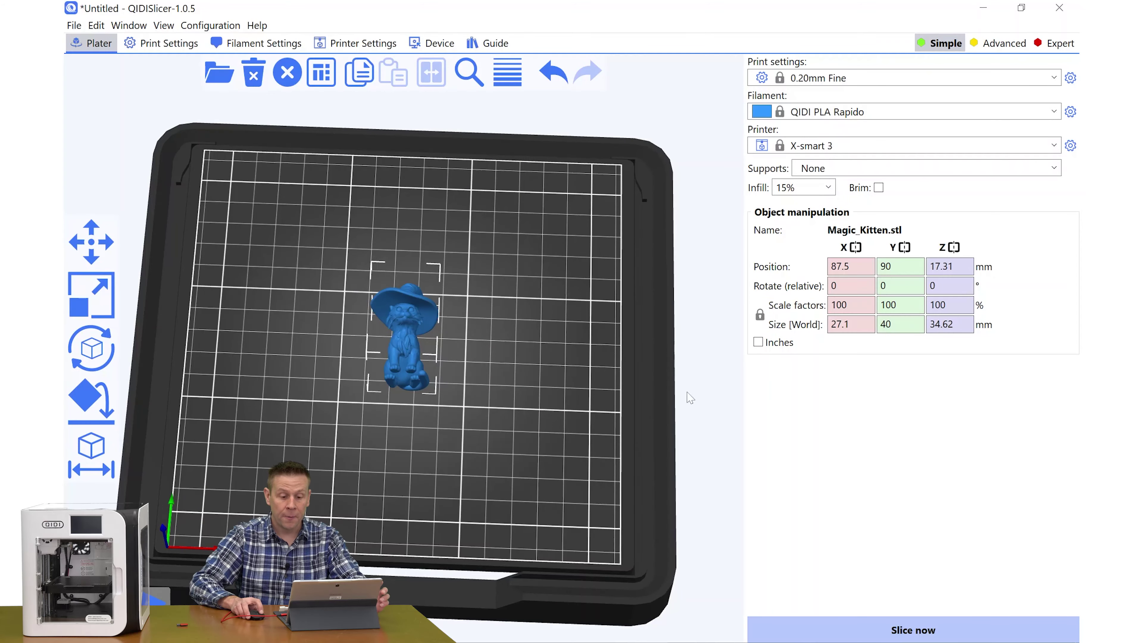
{"action": "left_click_drag", "start_coordinate": [686, 395], "coordinate": [702, 392]}
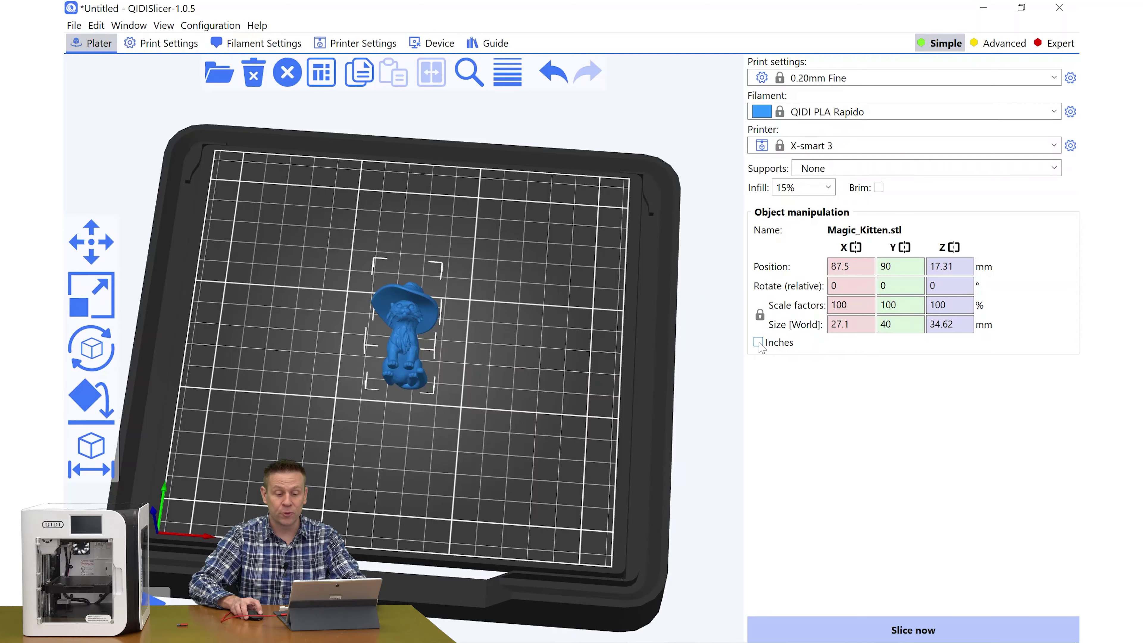
Show the kitten's size in inches: 1.0669 × 1.5748 × 1.363 in.
{"action": "left_click", "coordinate": [758, 342]}
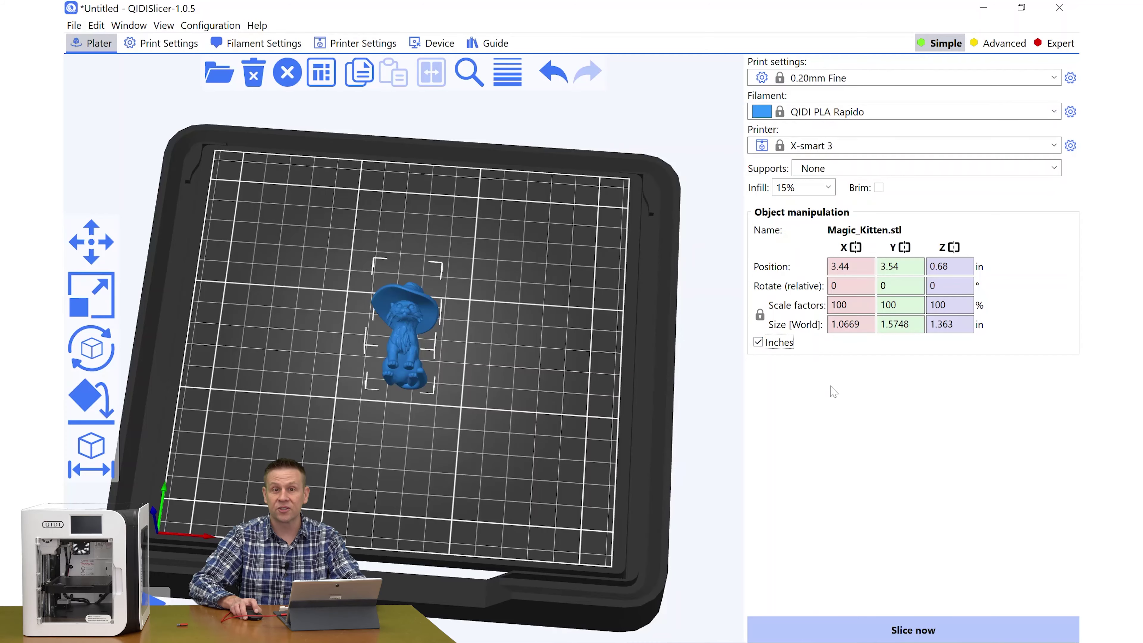
{"action": "mouse_move", "coordinate": [512, 450]}
{"action": "left_mouse_down"}
{"action": "mouse_move", "coordinate": [508, 437]}
{"action": "mouse_move", "coordinate": [513, 462]}
{"action": "left_mouse_up"}
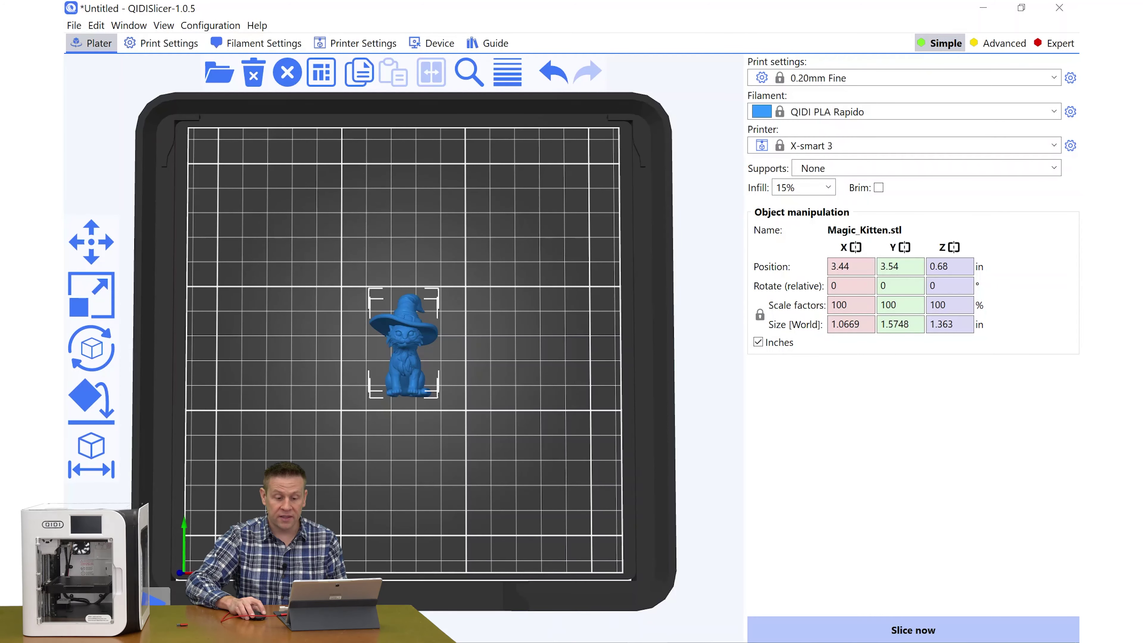
Scale the kitten uniformly to 200%, making it 2.1337 × 3.1496 × 2.726 in.
{"action": "left_click", "coordinate": [888, 305]}
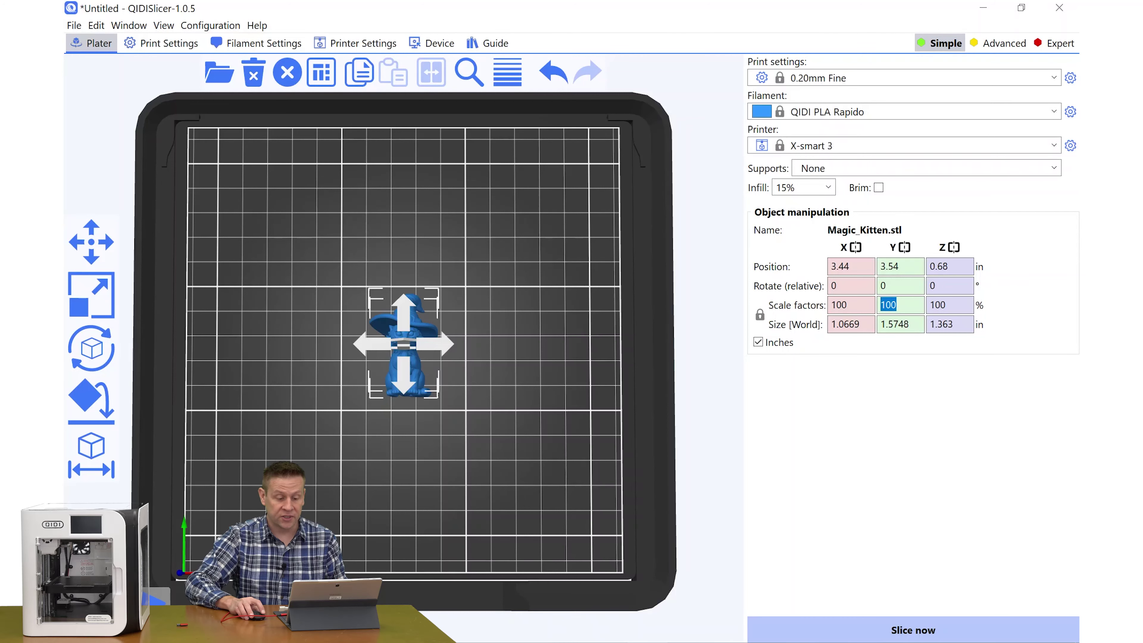
{"action": "type", "text": "2"}
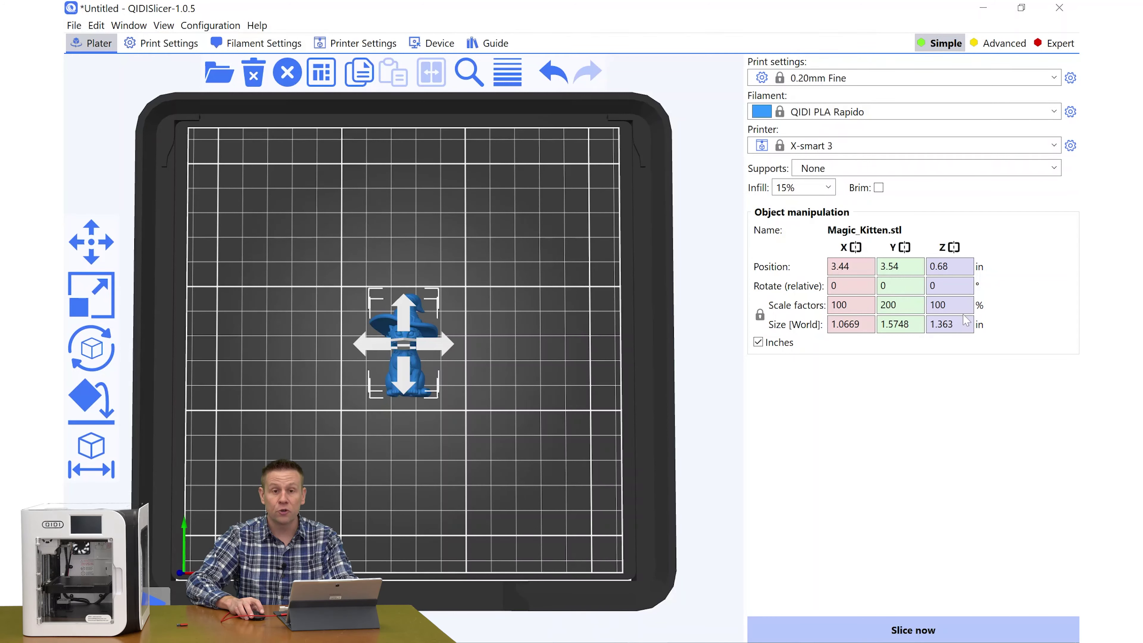
{"action": "key", "text": "Return"}
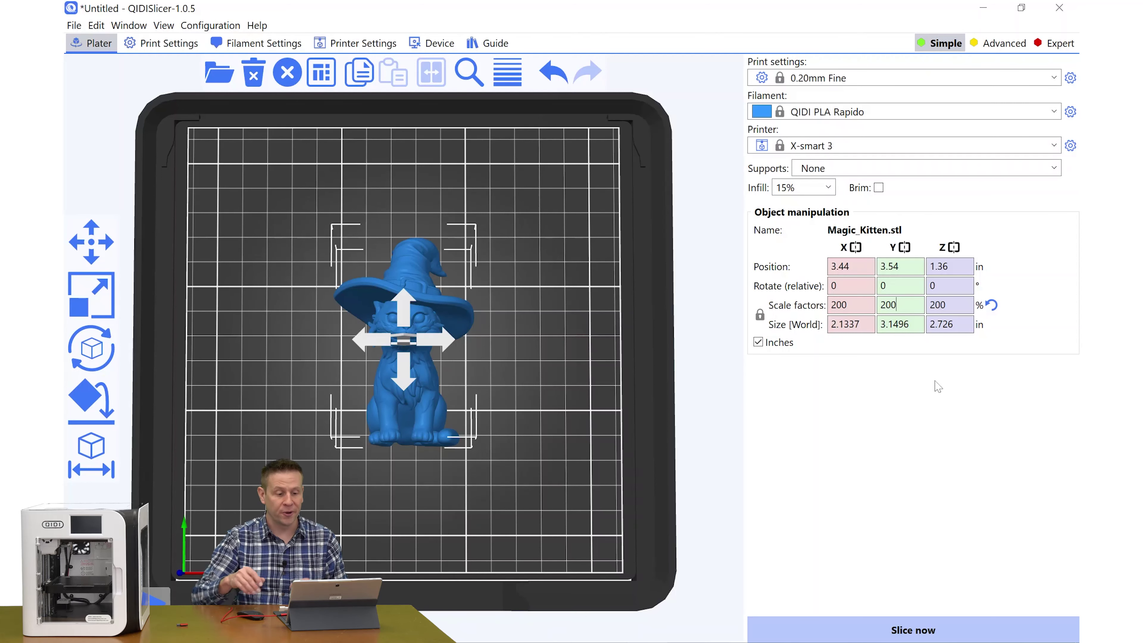
{"action": "left_click", "coordinate": [566, 439]}
{"action": "left_click_drag", "start_coordinate": [566, 439], "coordinate": [507, 502]}
Select the kitten and set supports to Everywhere.
{"action": "left_click", "coordinate": [419, 370]}
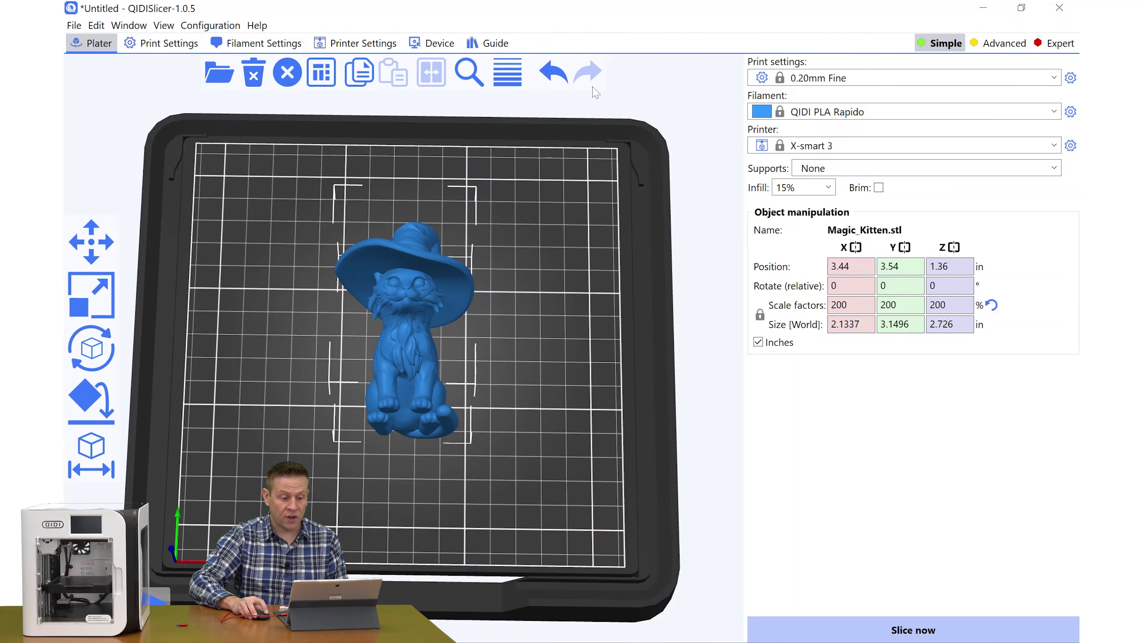
{"action": "left_click_drag", "start_coordinate": [442, 365], "coordinate": [498, 336]}
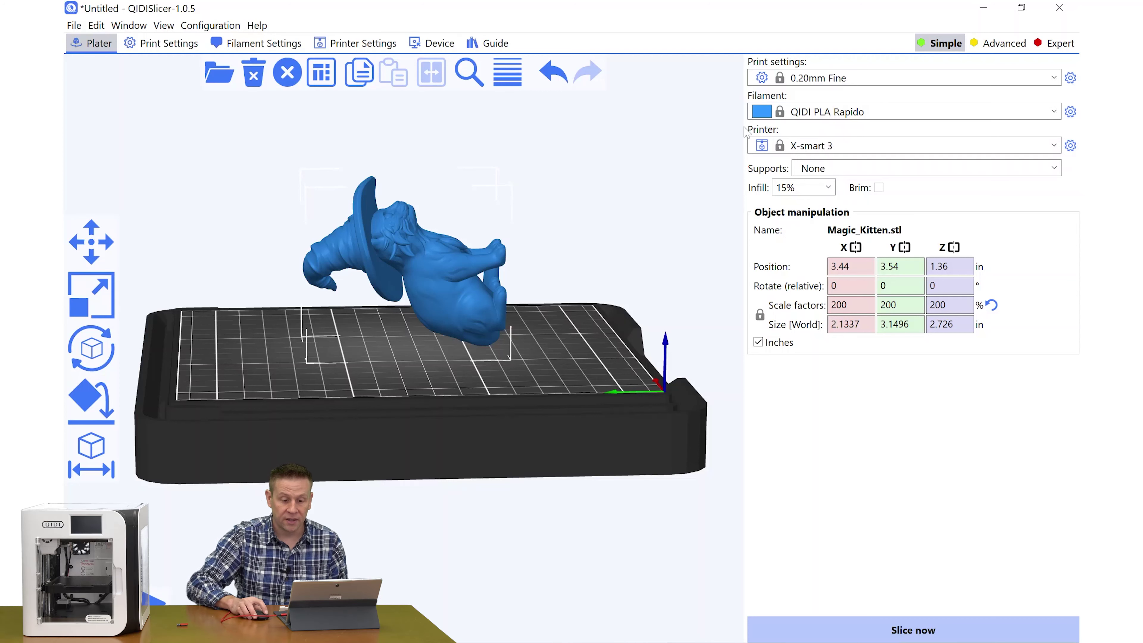
{"action": "left_click", "coordinate": [916, 171]}
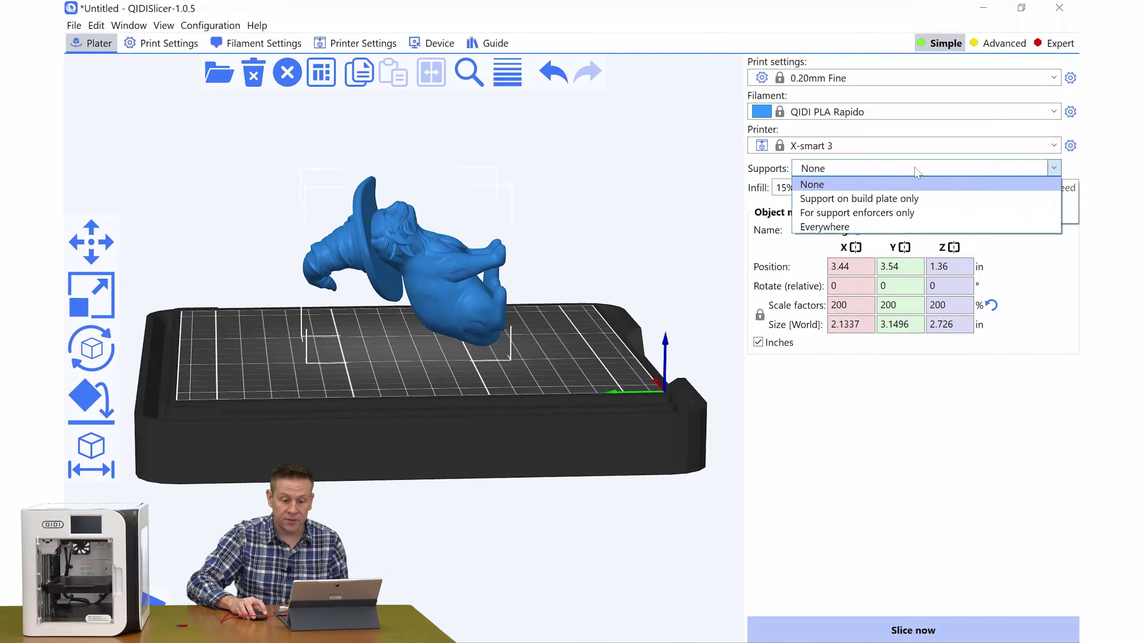
{"action": "left_click", "coordinate": [886, 231]}
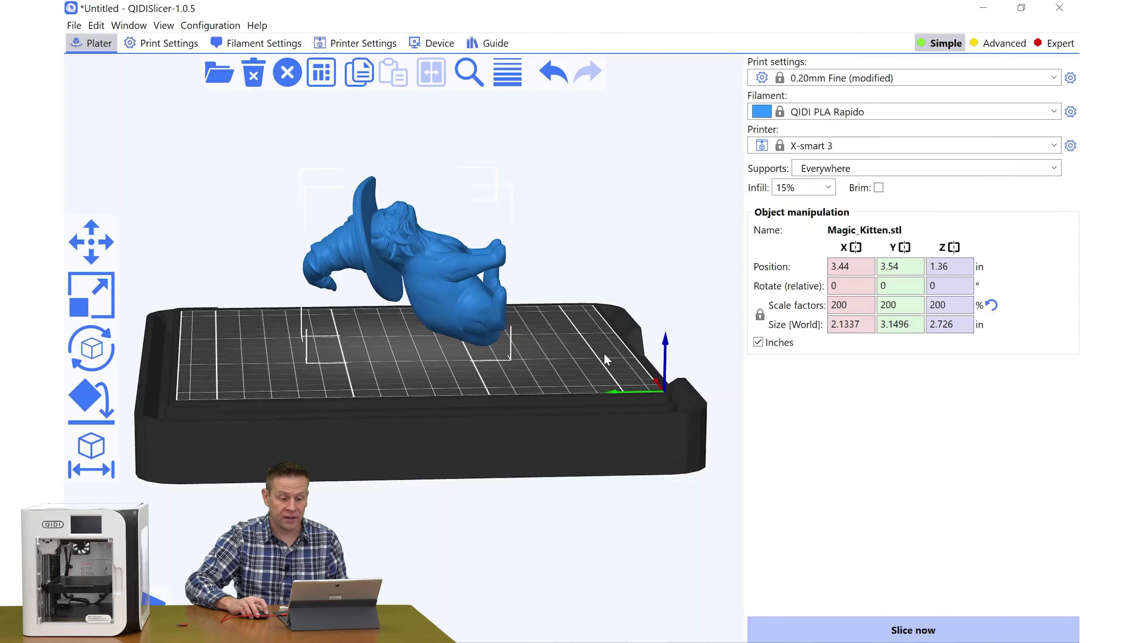
Set infill density to 20% and slice: 32.15 g filament, about 1h32m.
{"action": "left_click_drag", "start_coordinate": [603, 352], "coordinate": [549, 396]}
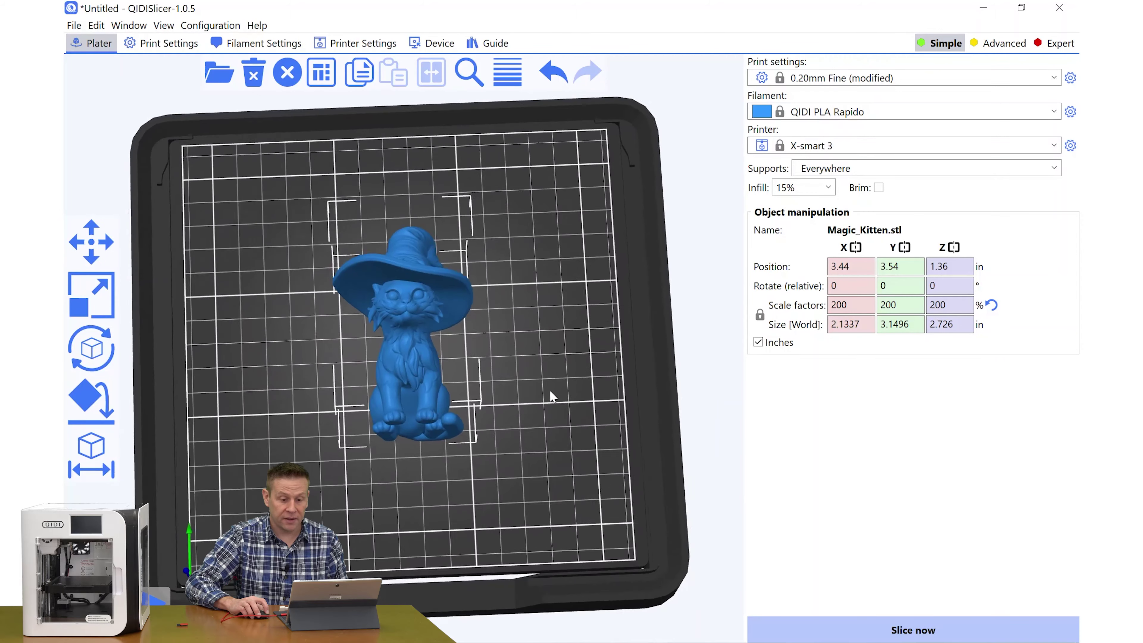
{"action": "left_click", "coordinate": [828, 187]}
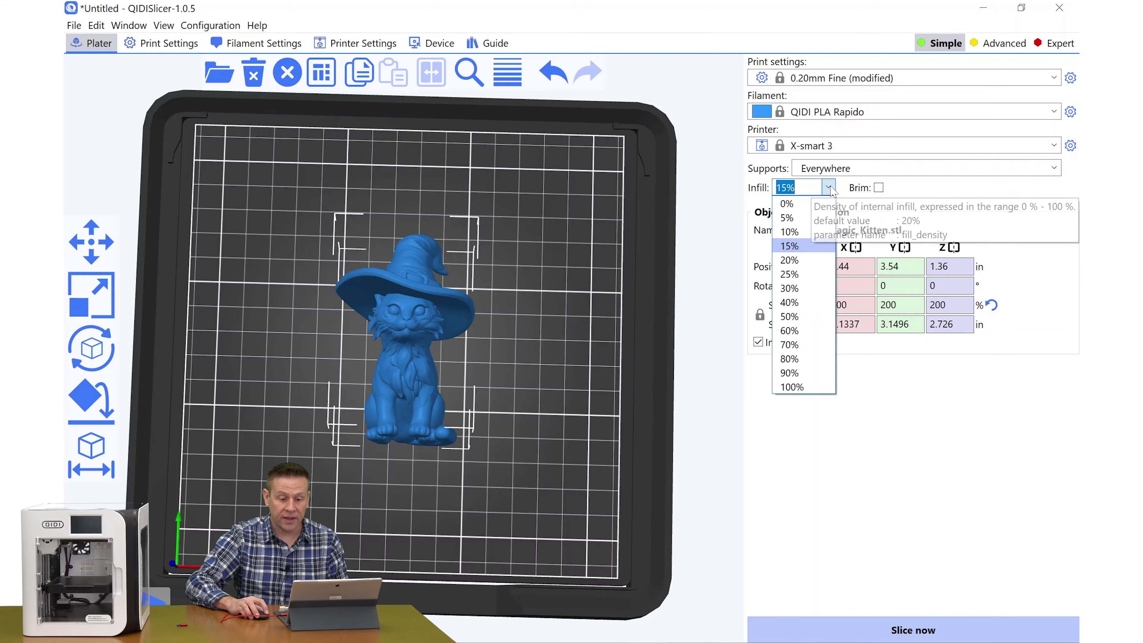
{"action": "left_click", "coordinate": [807, 261]}
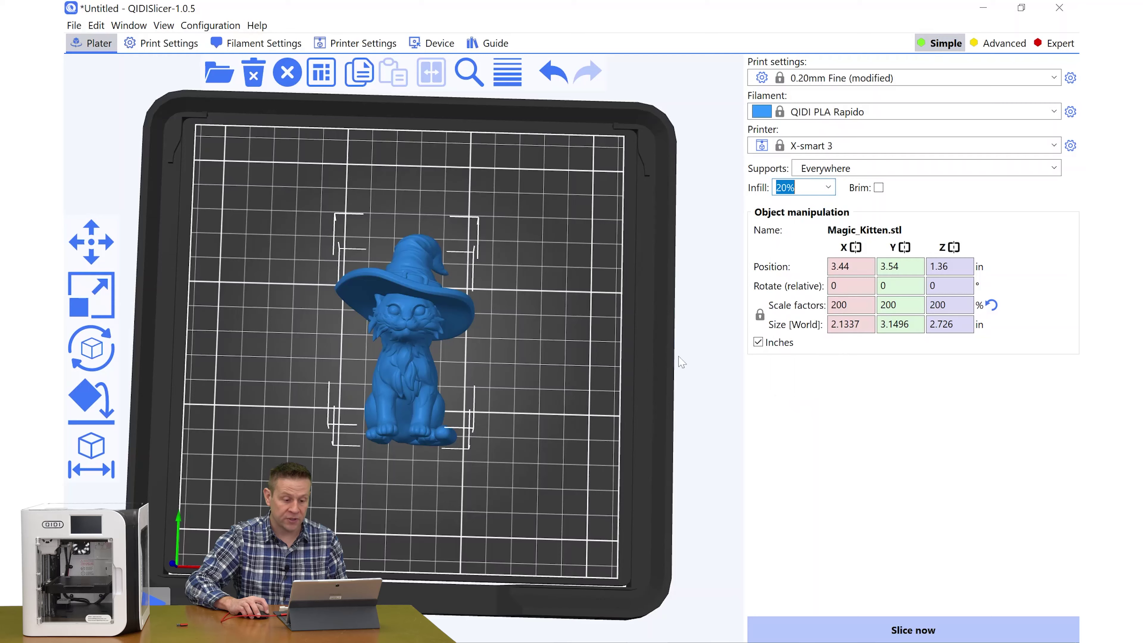
{"action": "left_click_drag", "start_coordinate": [519, 465], "coordinate": [526, 431]}
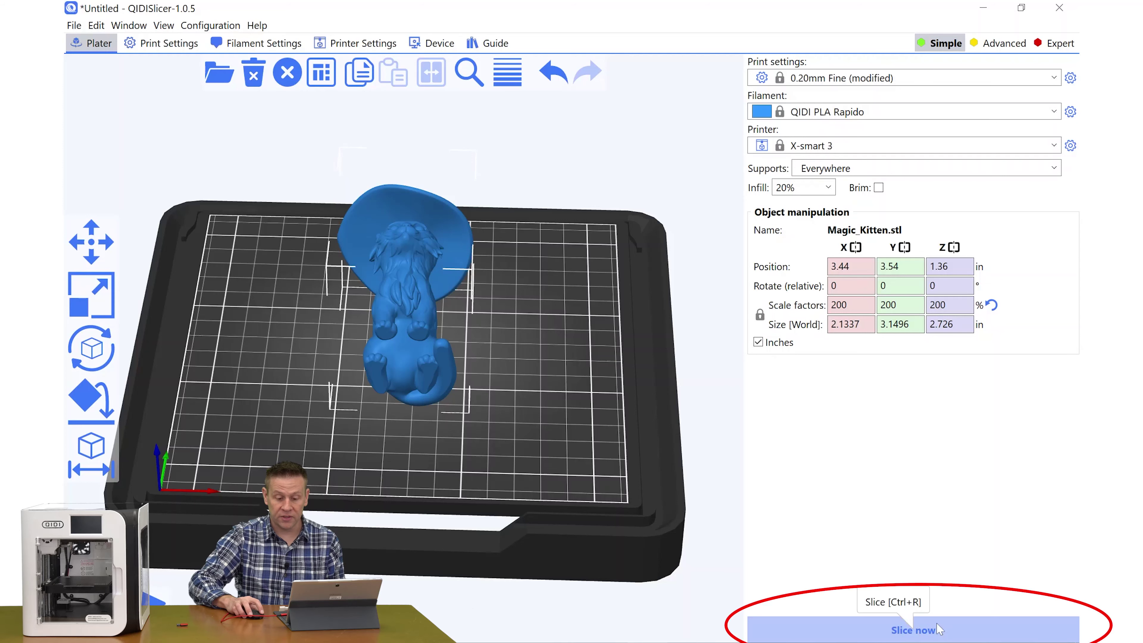
{"action": "left_click", "coordinate": [943, 630]}
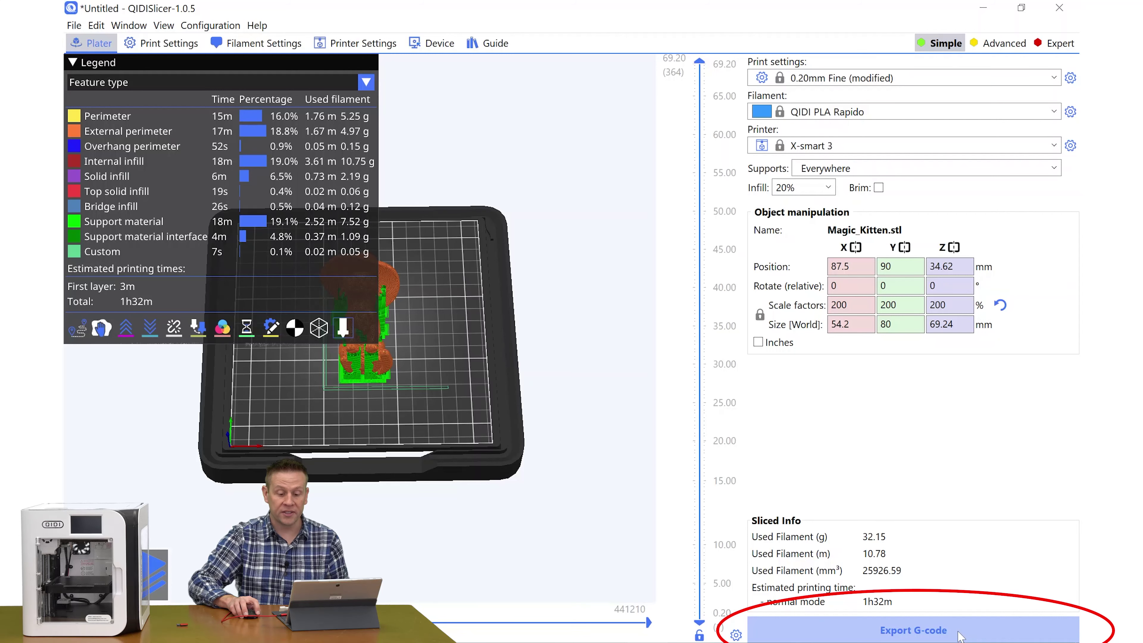
Export the sliced G-code as Magic_Kitten-Video-Large.gcode.
{"action": "left_click", "coordinate": [958, 631]}
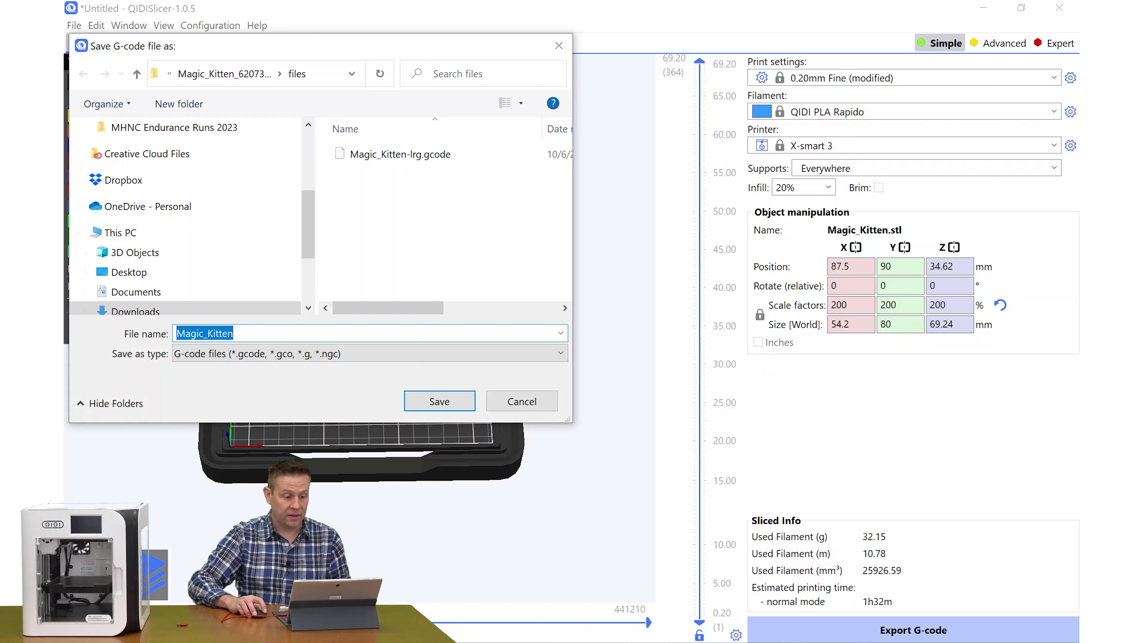
{"action": "type", "text": "-Video-Large"}
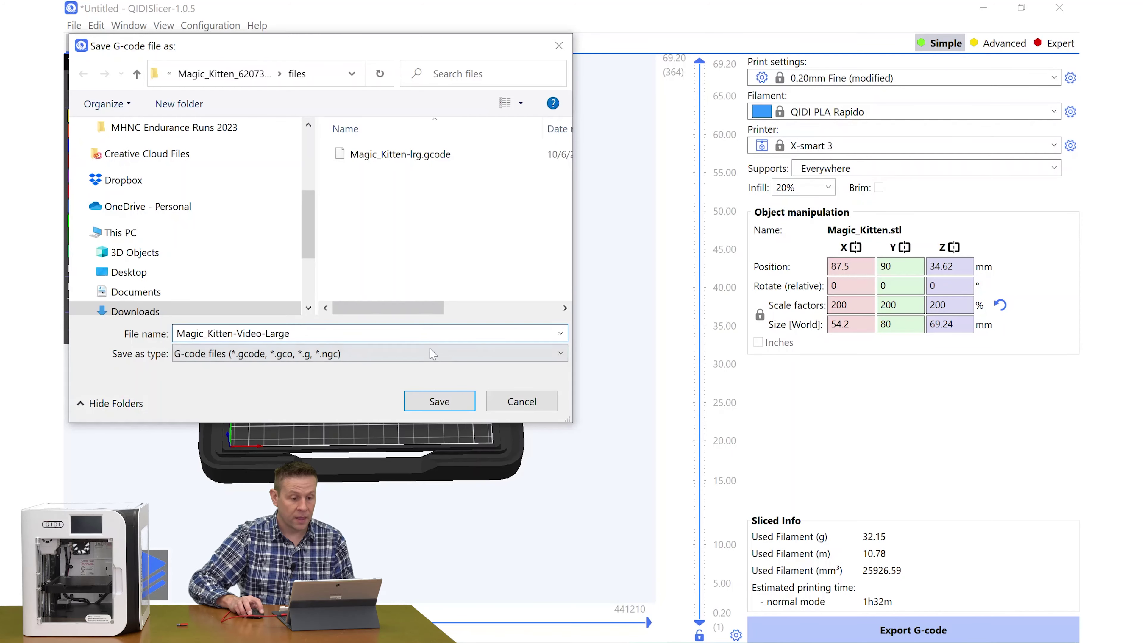
{"action": "left_click", "coordinate": [448, 404]}
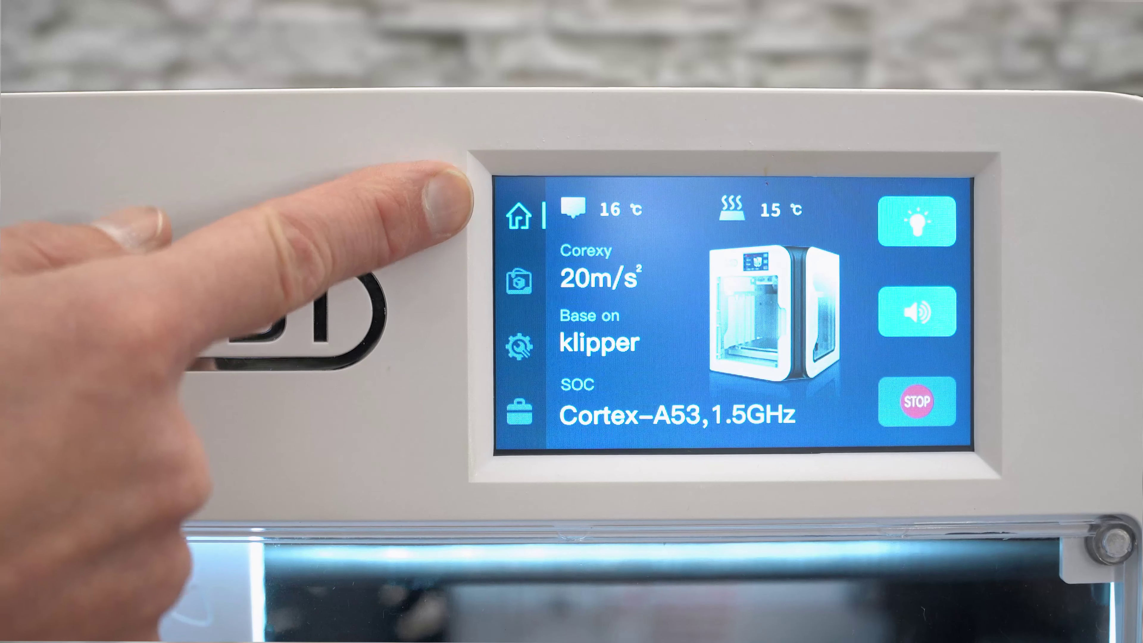
Open the file browser on the QIDI X-smart 3 touchscreen.
{"action": "left_click", "coordinate": [521, 280]}
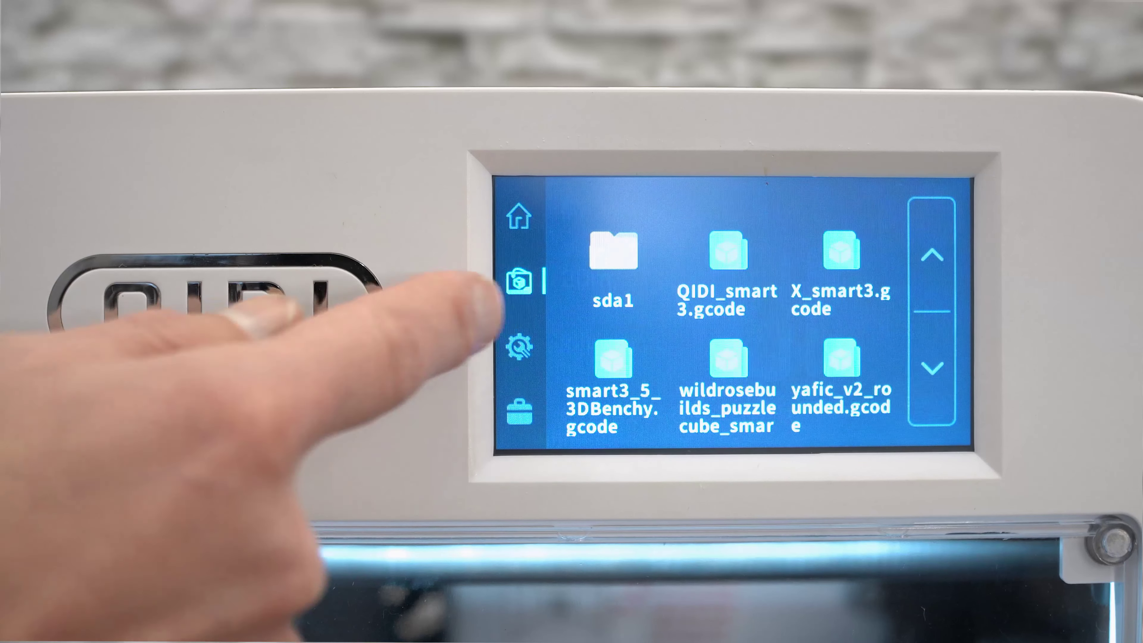